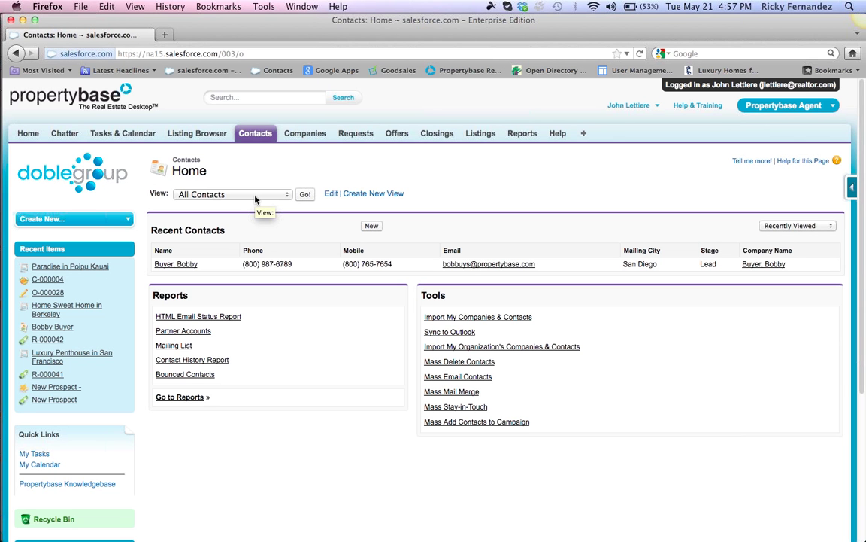
Step: Open the recently viewed buyer contact and review its details, activities, email status, requests, favorites, offers and remaining related lists
click(186, 268)
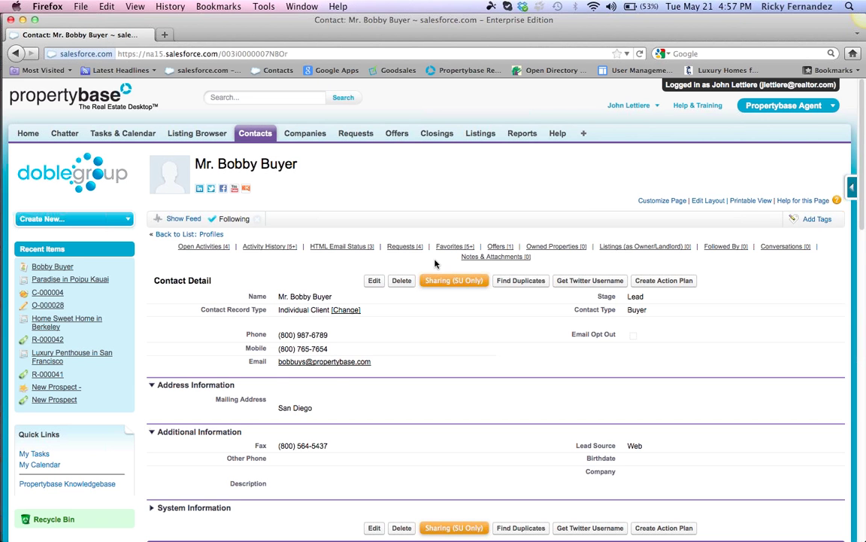
scroll(435, 264, down, 5)
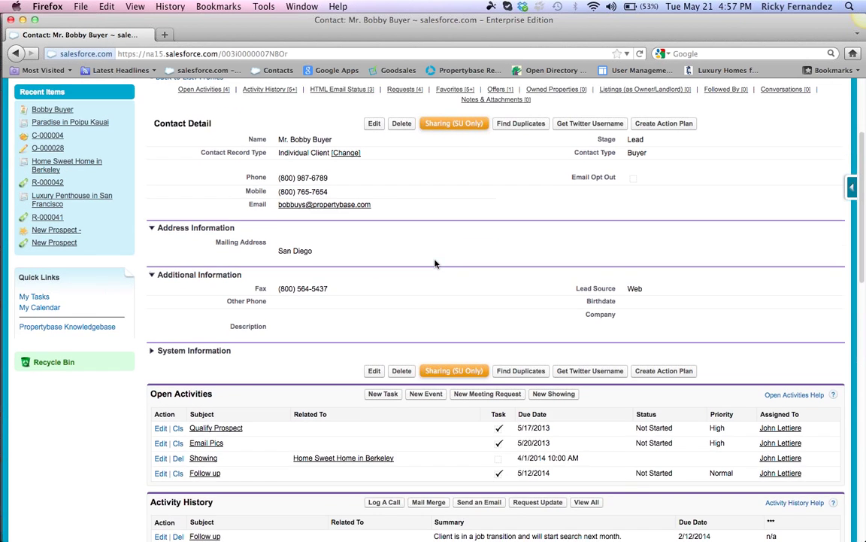
scroll(435, 263, down, 2)
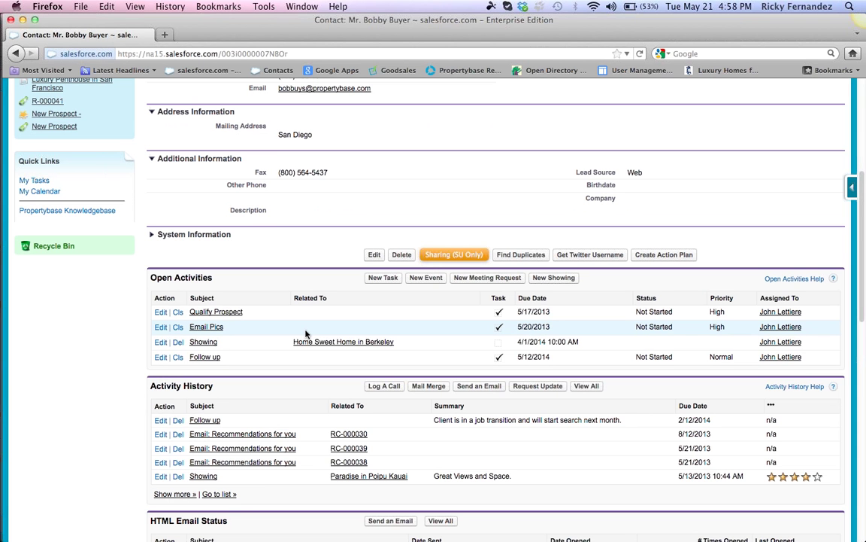
scroll(305, 334, down, 2)
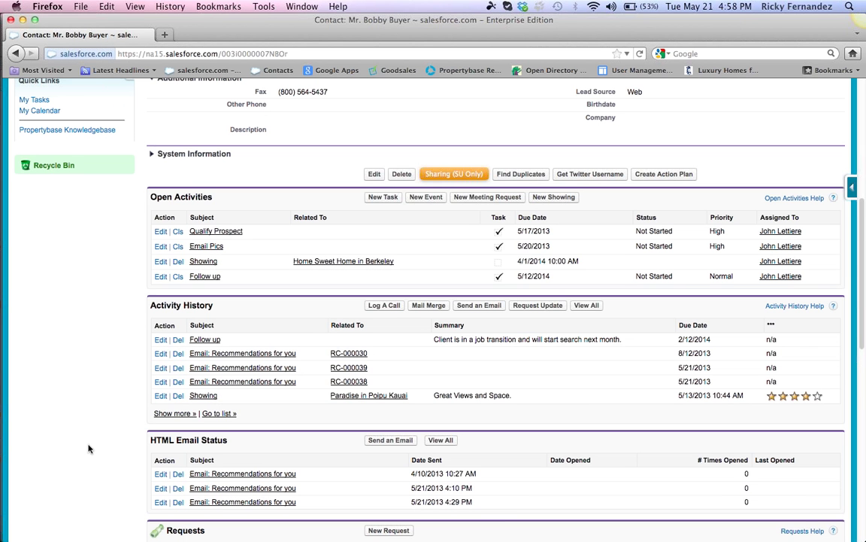
scroll(88, 448, down, 3)
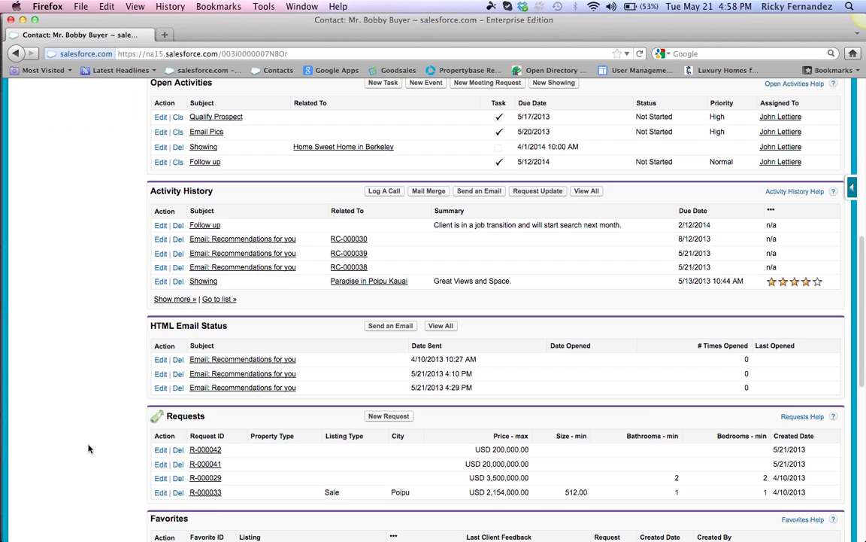
scroll(88, 448, down, 2)
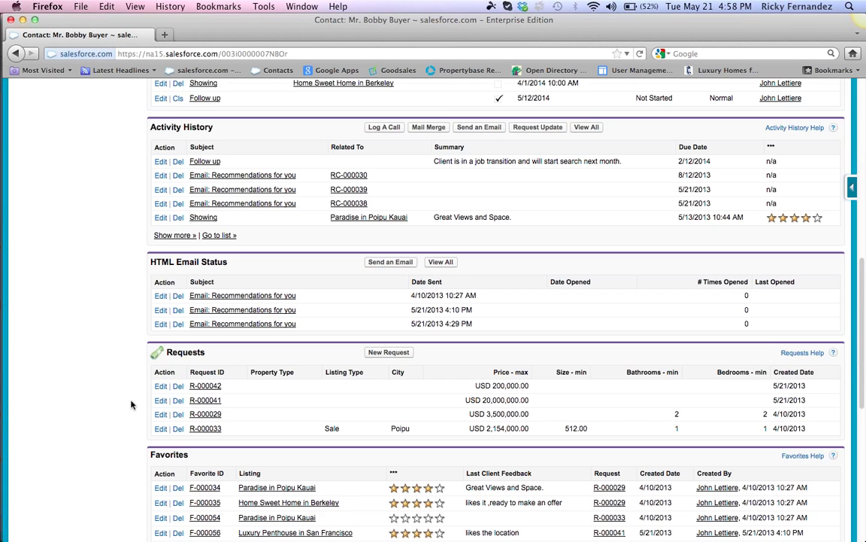
scroll(131, 405, down, 2)
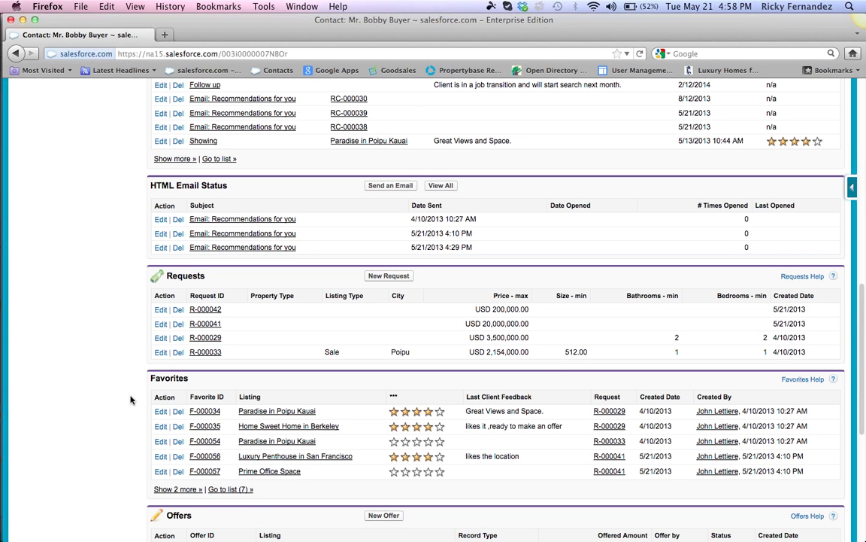
scroll(130, 400, down, 3)
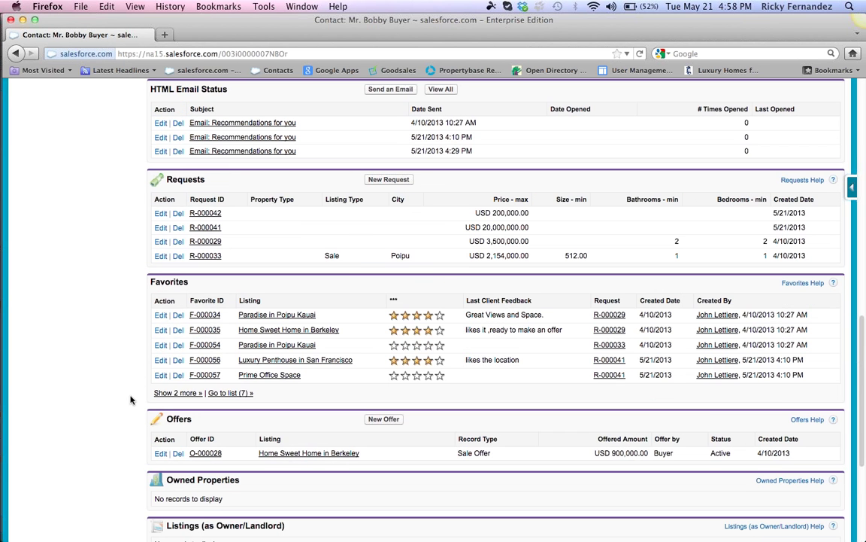
scroll(130, 400, down, 1)
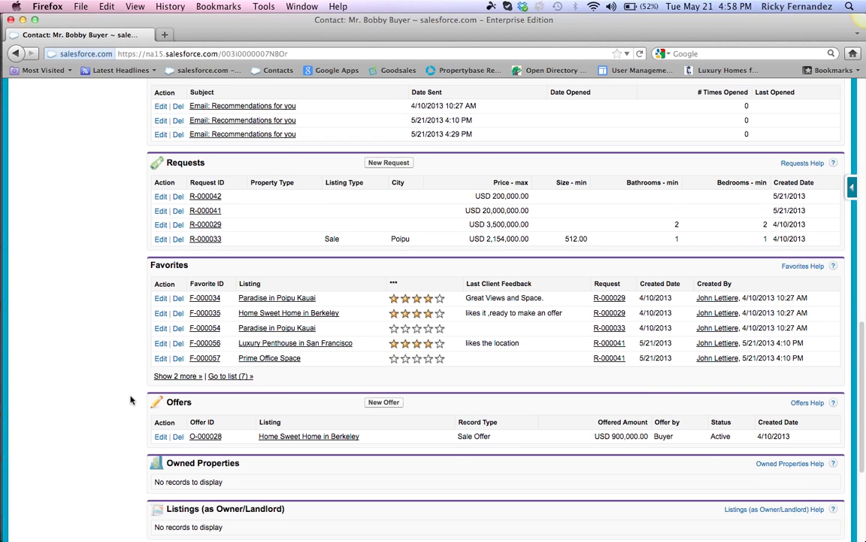
scroll(132, 399, down, 4)
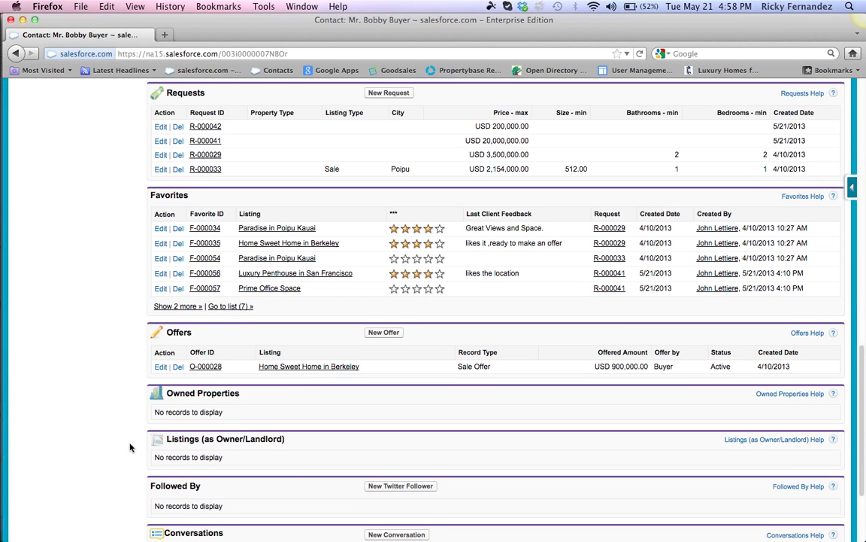
scroll(129, 447, down, 1)
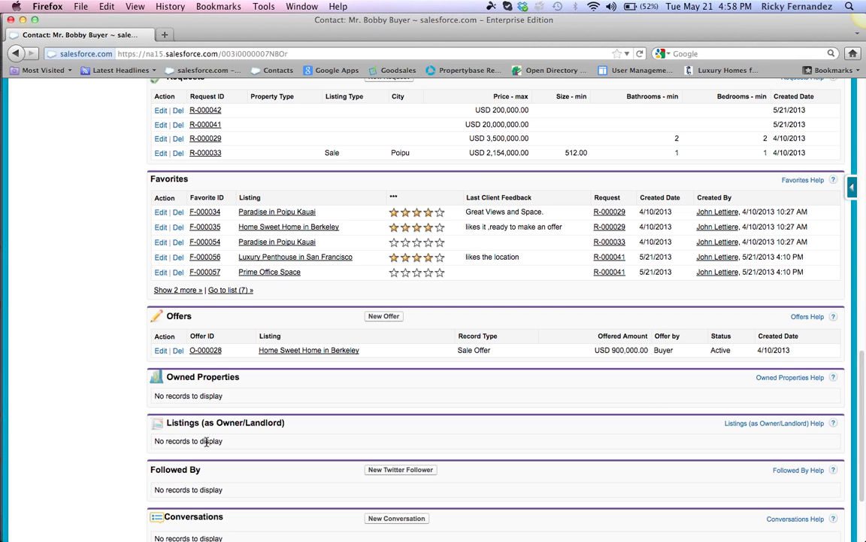
scroll(206, 442, down, 5)
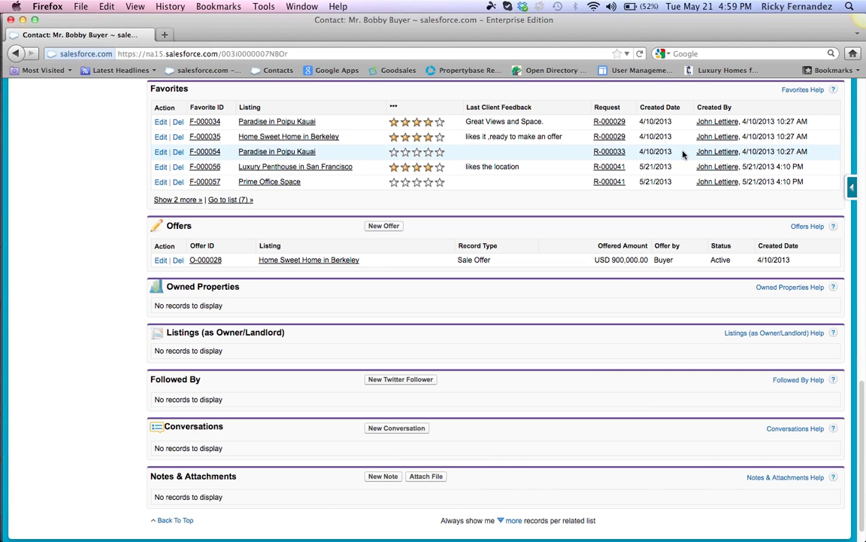
scroll(612, 123, up, 15)
mouse_move(681, 143)
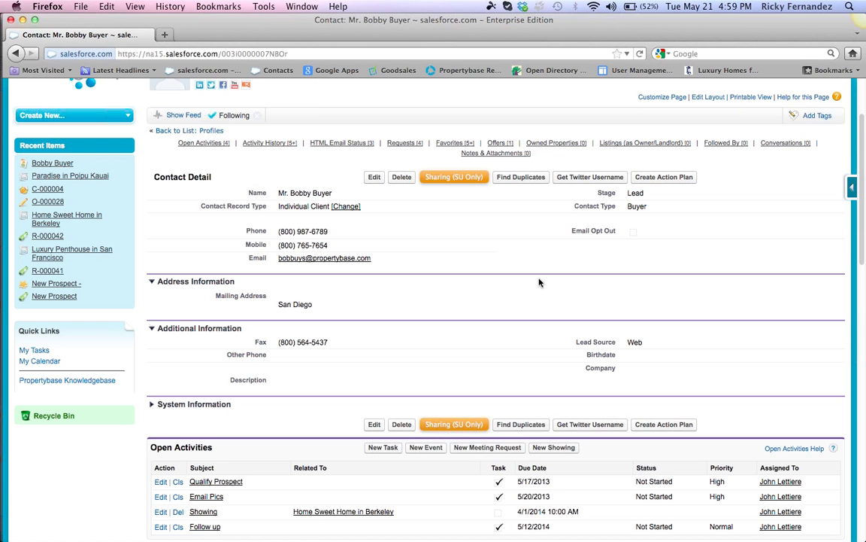
Step: Create a new request for the buyer contact with a maximum price of 1500000
scroll(538, 282, down, 10)
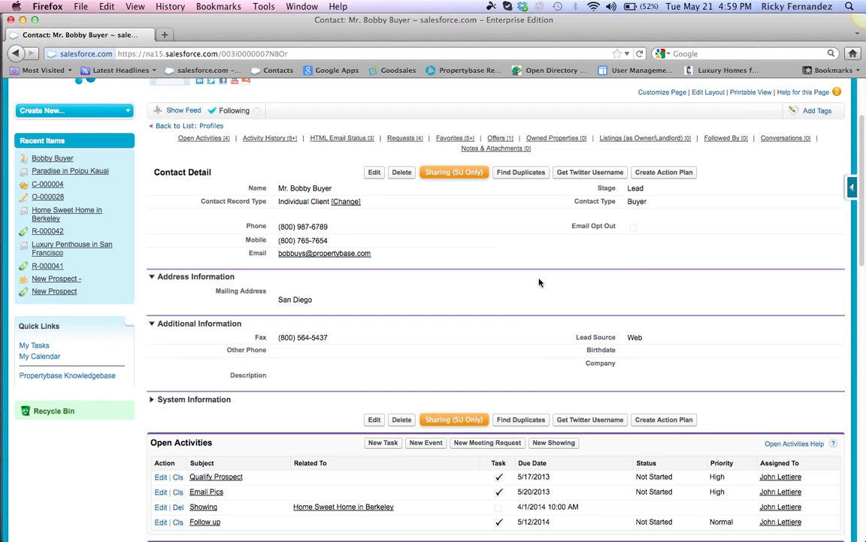
scroll(539, 282, down, 2)
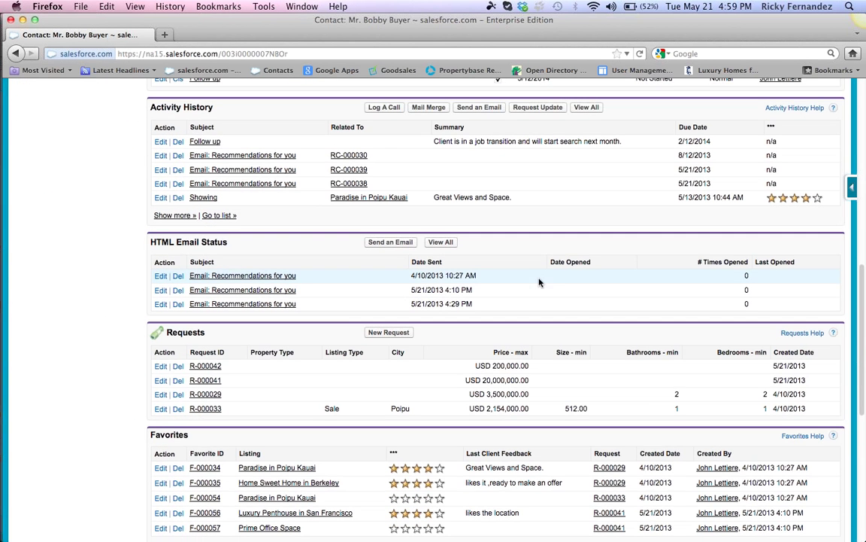
click(376, 336)
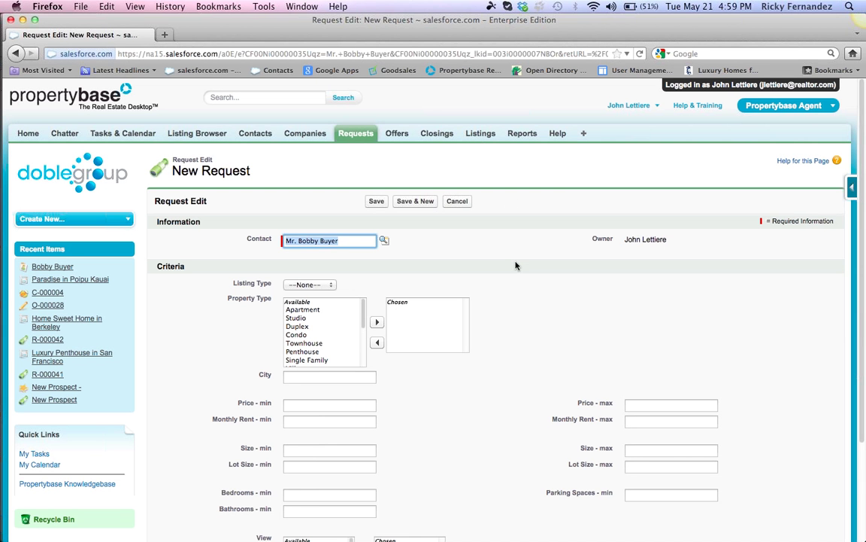
scroll(516, 265, down, 3)
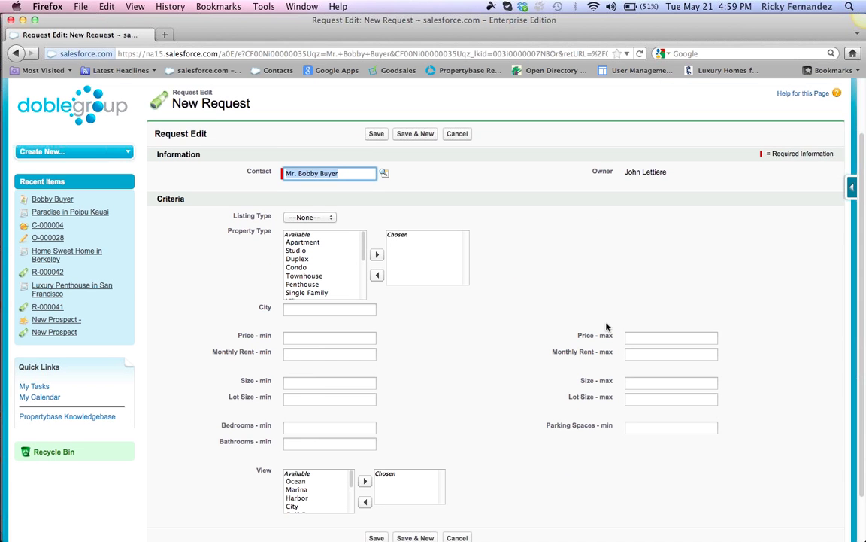
click(631, 336)
text(15000)
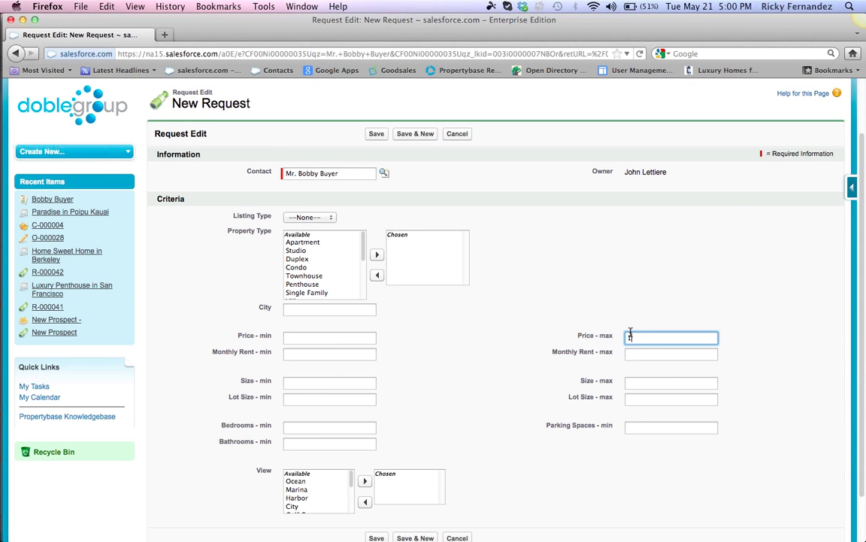
text(00)
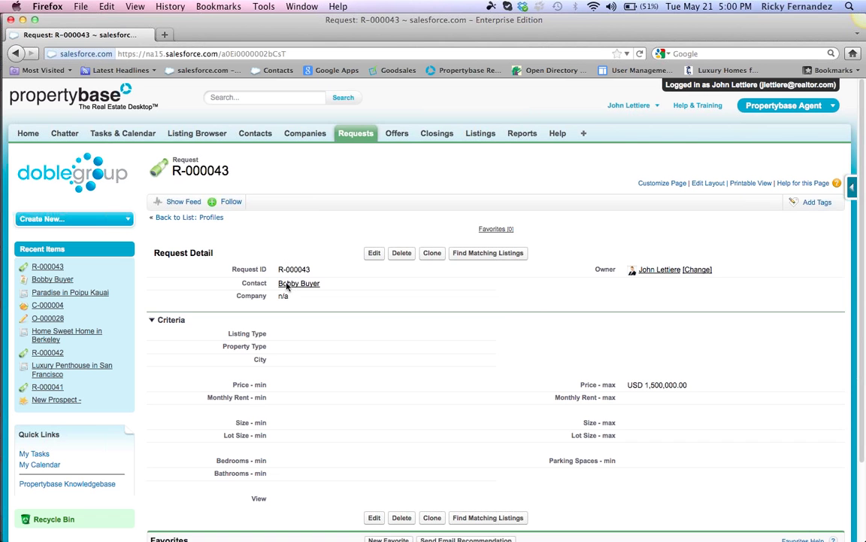
Step: Find listings for the request with filters cleared, selecting Paradise in Poipu Kauai, Home Sweet Home in Berkeley and Luxury Penthouse in San Francisco
mouse_move(286, 288)
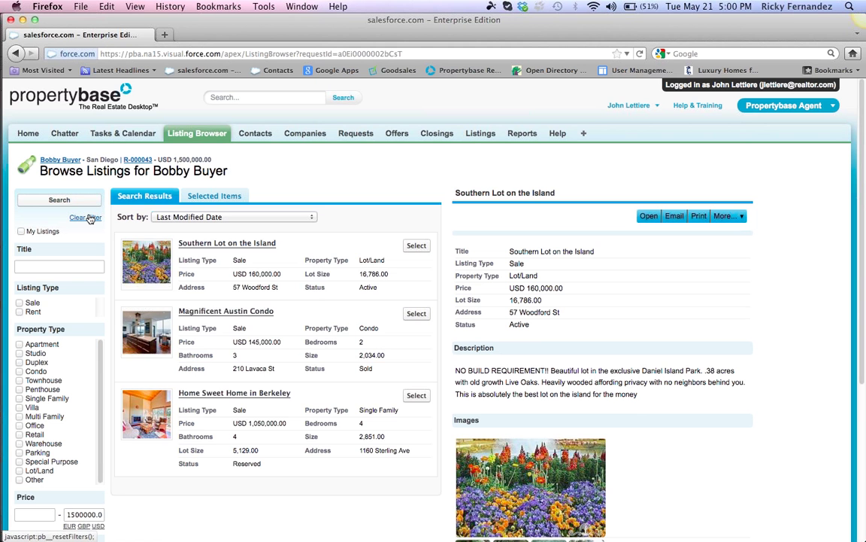
click(87, 217)
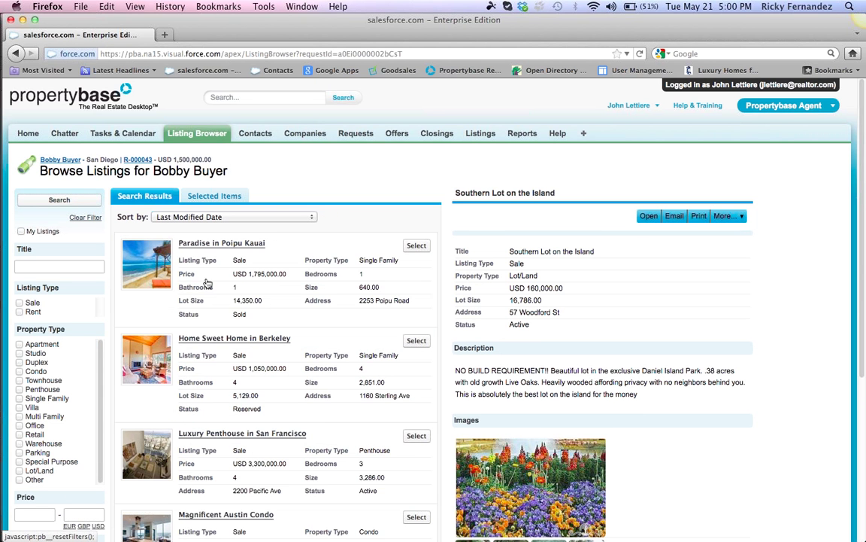
scroll(214, 294, down, 2)
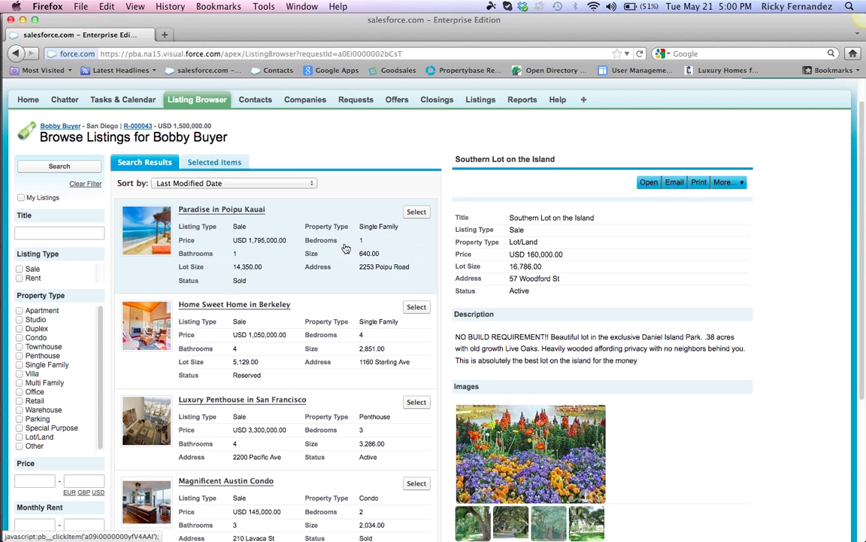
click(416, 213)
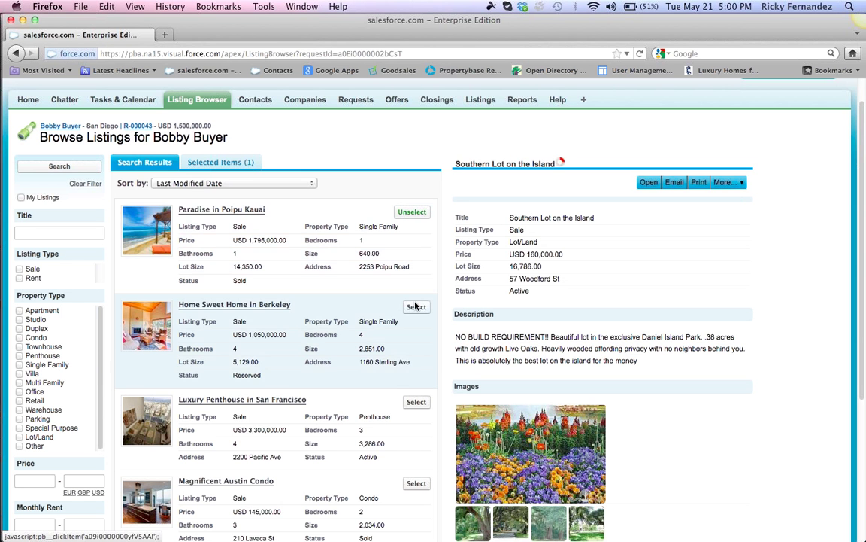
click(416, 307)
click(416, 401)
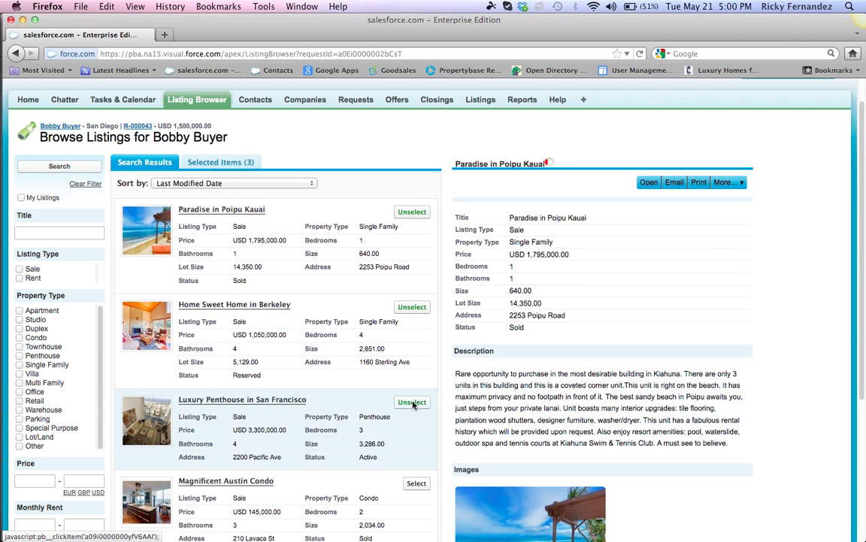
Step: Prepare an email of the three selected listings with the Email Recommendation template and no personalized message
click(223, 165)
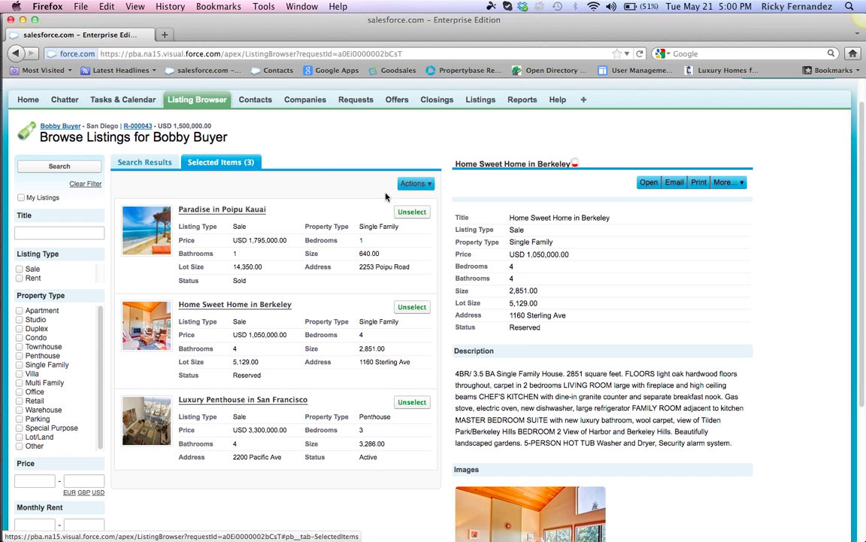
click(416, 185)
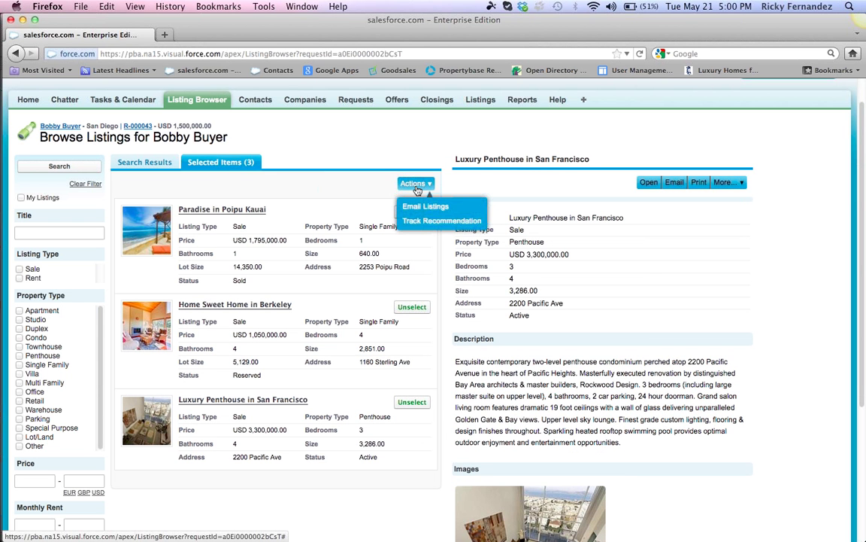
click(416, 207)
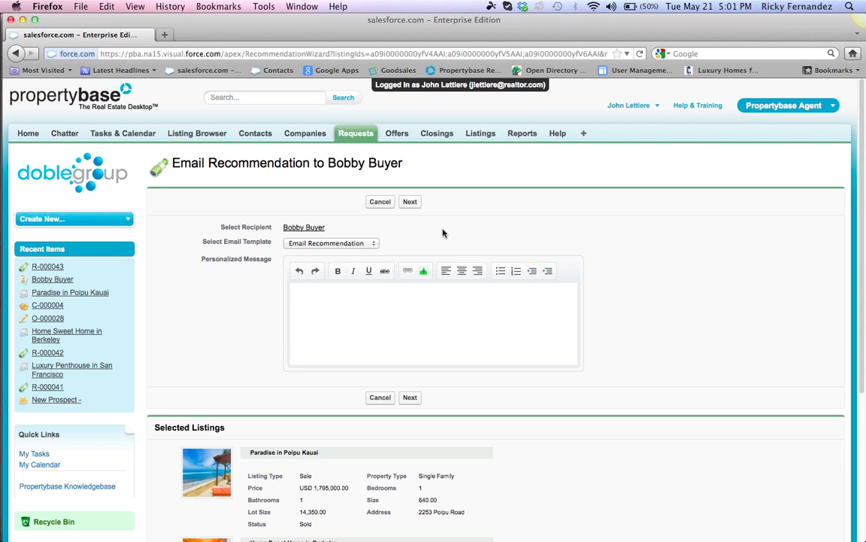
scroll(474, 231, down, 1)
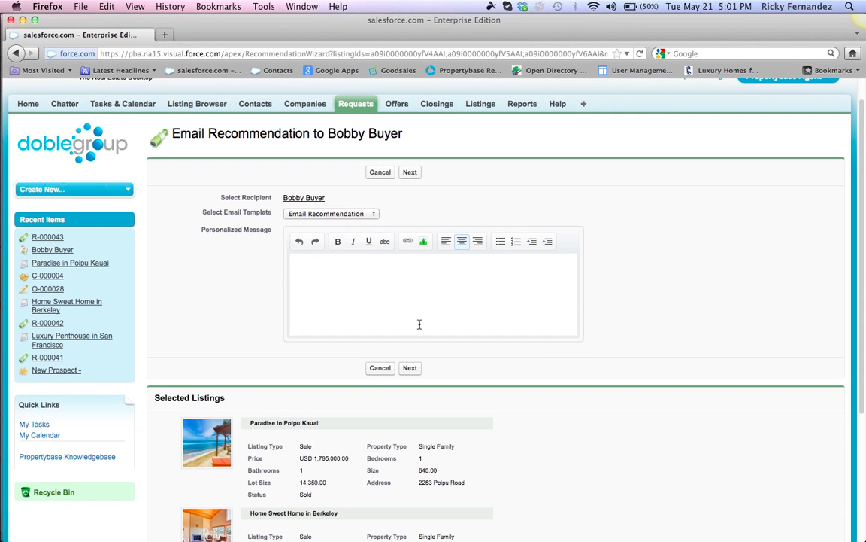
click(410, 371)
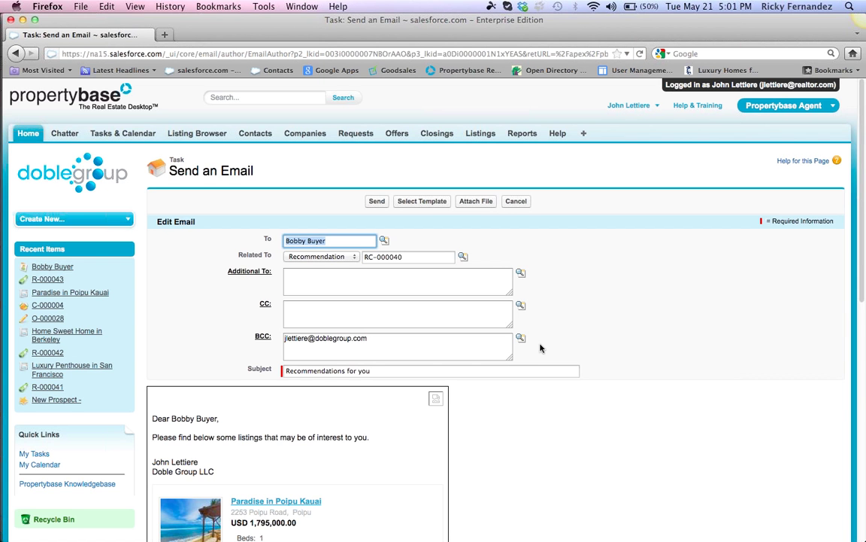
Step: Review the listings in the recommendation email and send it to the buyer contact
scroll(540, 348, down, 4)
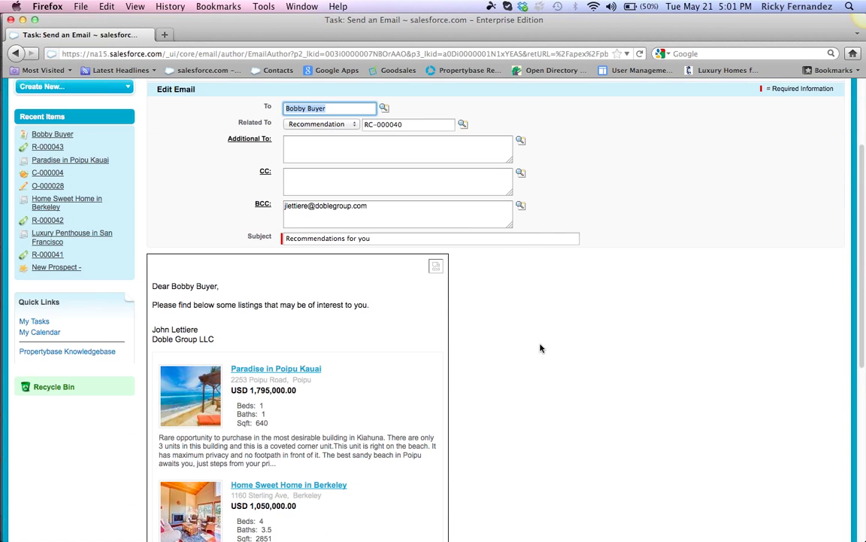
scroll(540, 348, down, 2)
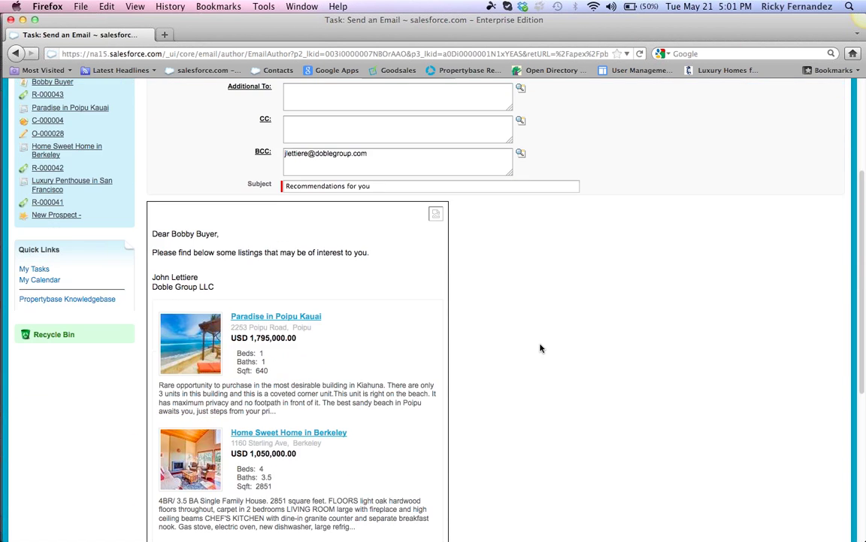
scroll(540, 348, down, 2)
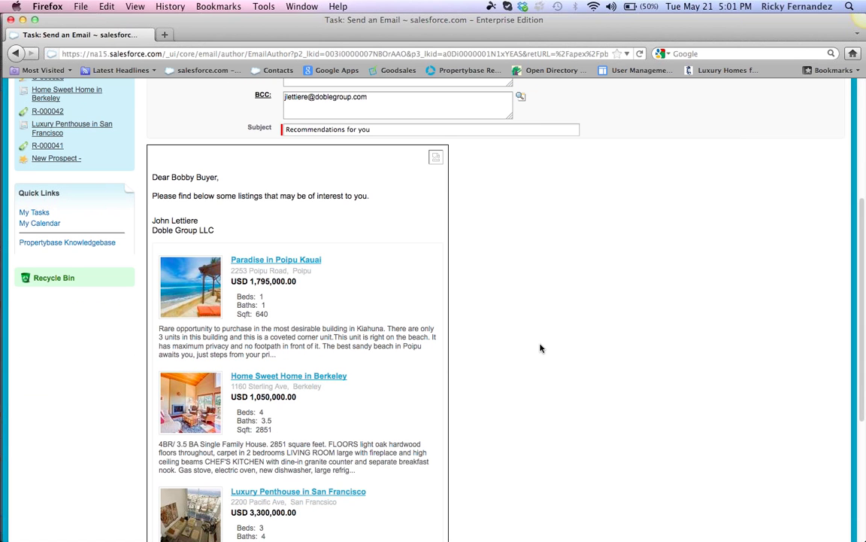
scroll(504, 284, up, 8)
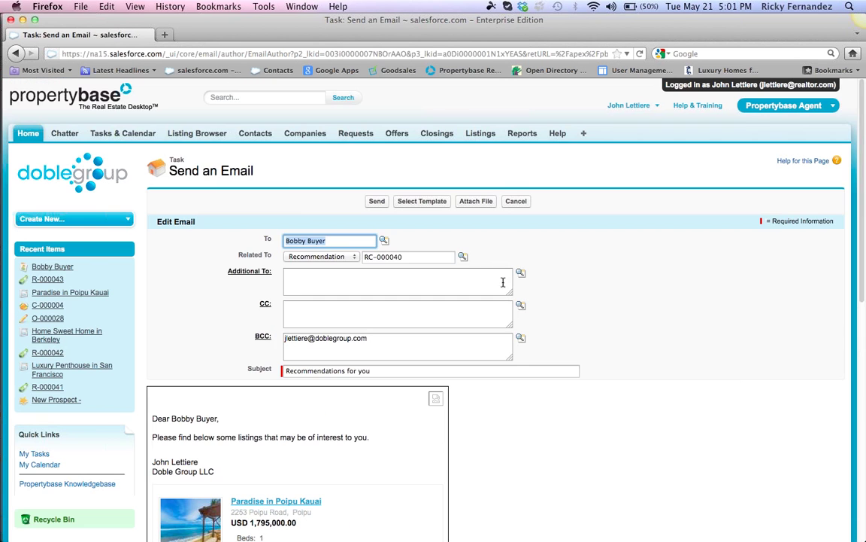
click(374, 201)
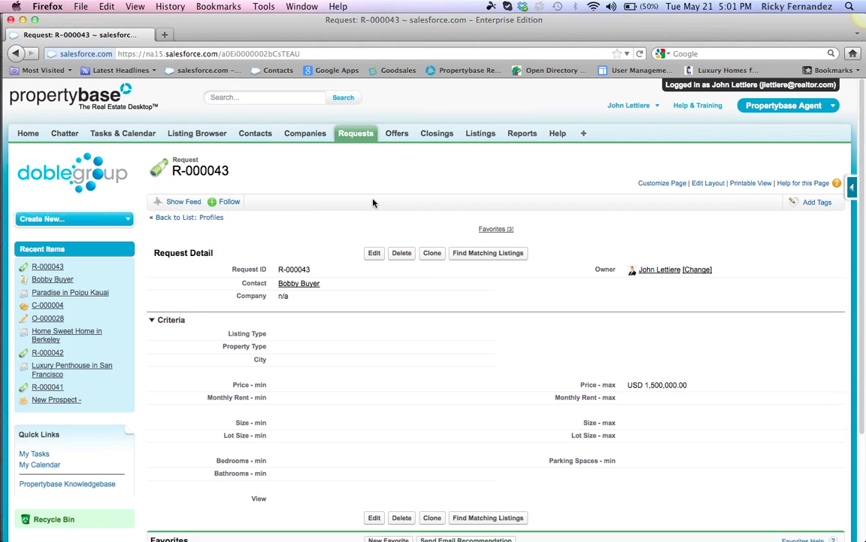
Step: Open the buyer contact from the request and review its activities, email status, requests and expanded favorites list
click(300, 285)
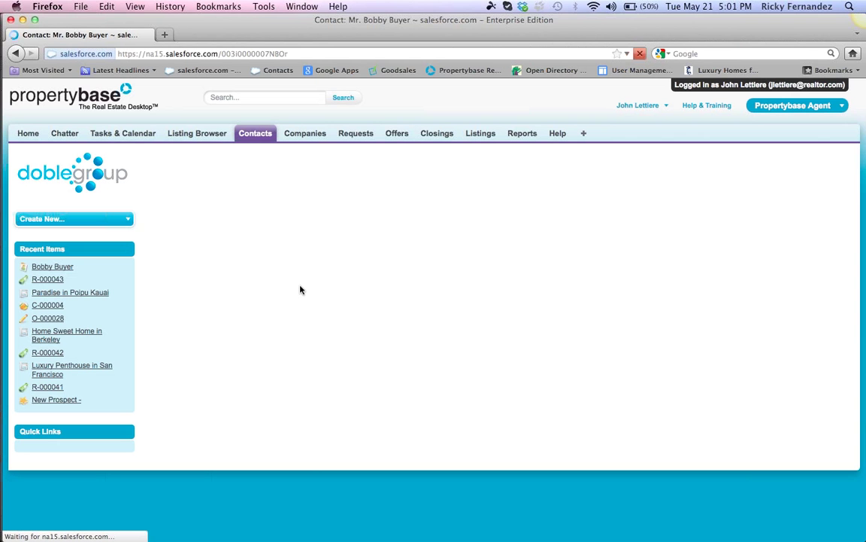
scroll(217, 332, down, 10)
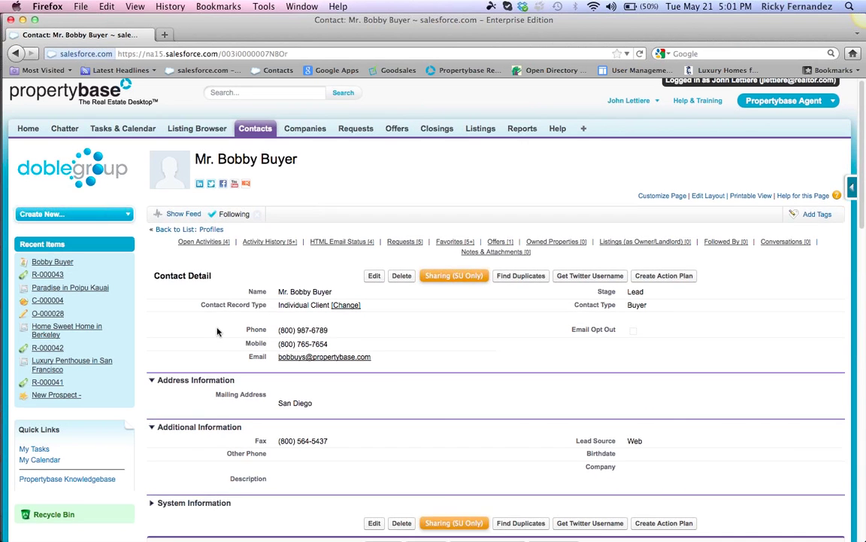
scroll(218, 332, down, 1)
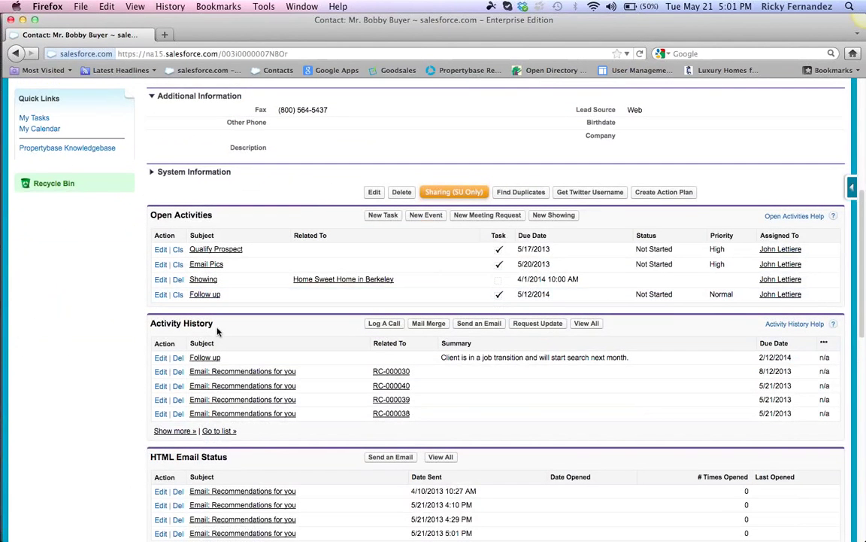
scroll(218, 332, down, 2)
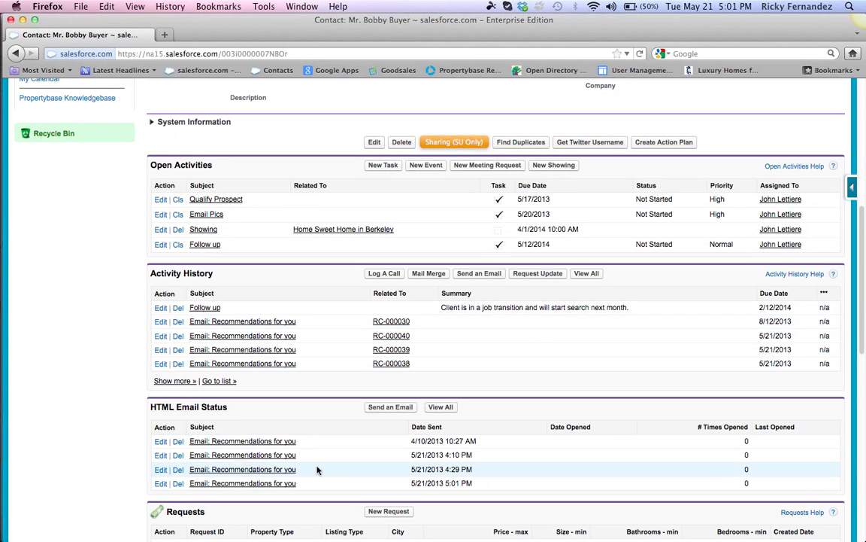
scroll(122, 484, down, 3)
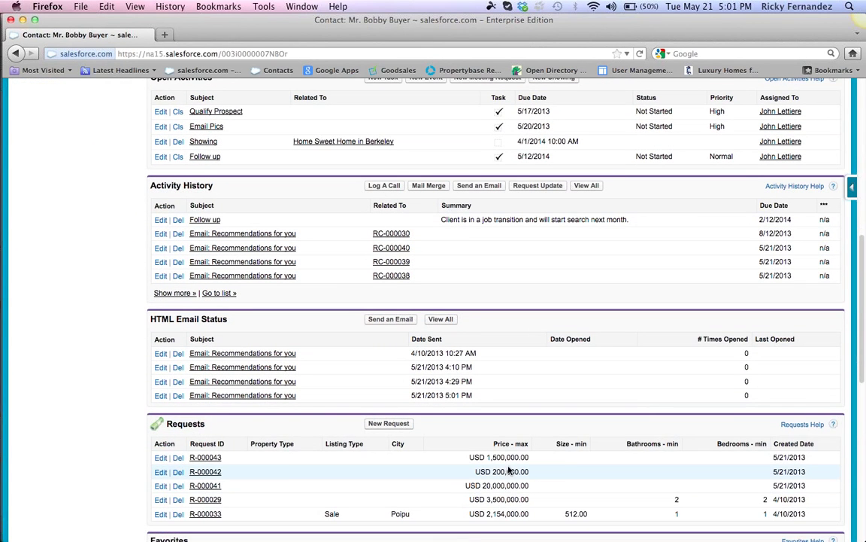
scroll(129, 455, down, 5)
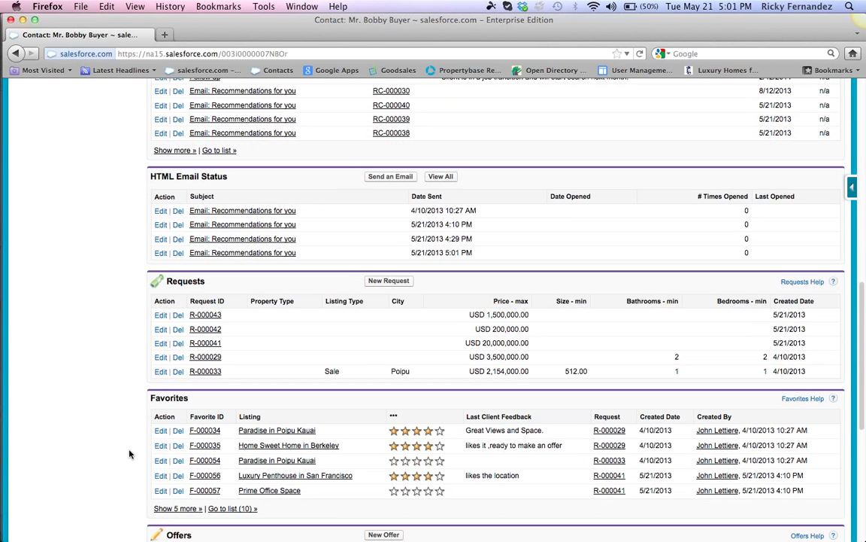
click(174, 509)
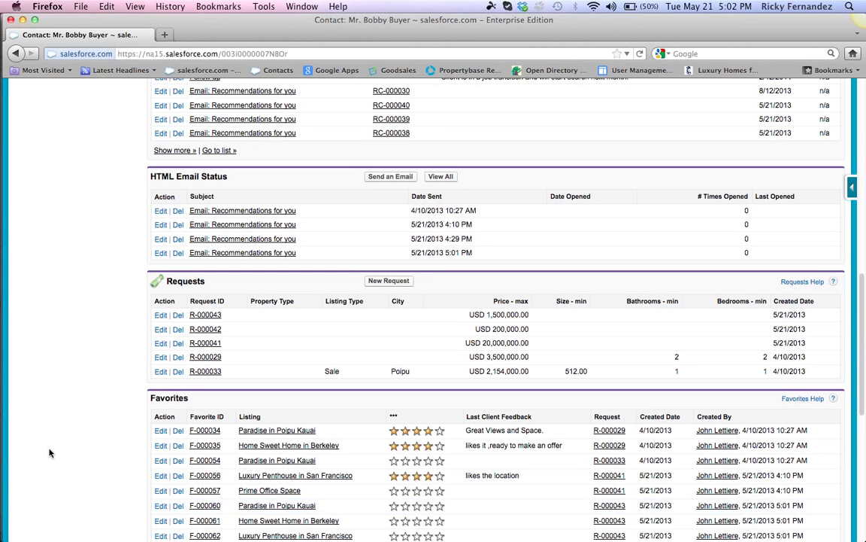
scroll(91, 429, down, 2)
scroll(91, 429, down, 2)
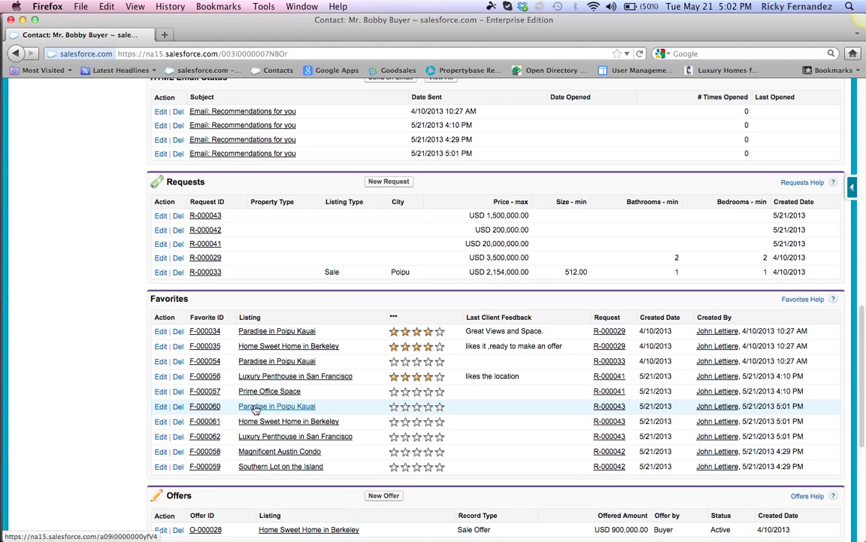
Step: Edit the newest request's Paradise in Poipu Kauai favorite with client rating 4 and feedback "likes it, ready to make an offer", and save it
click(160, 407)
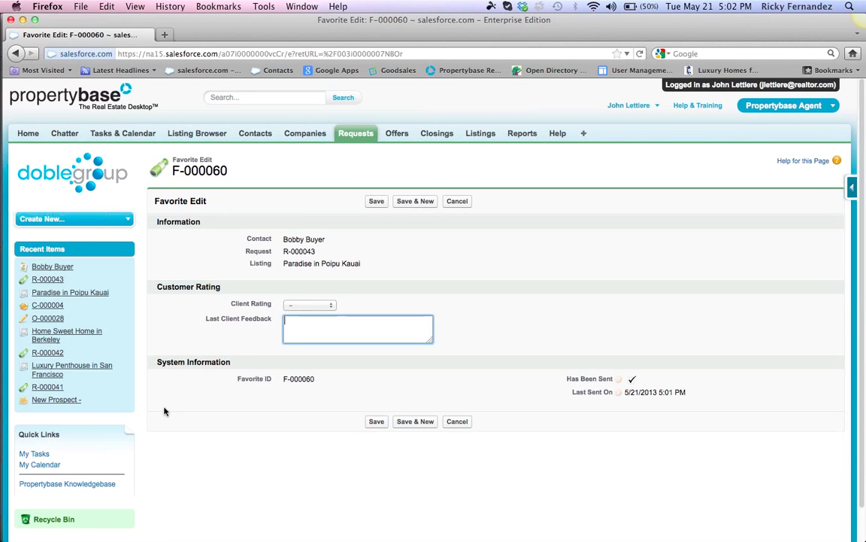
click(304, 304)
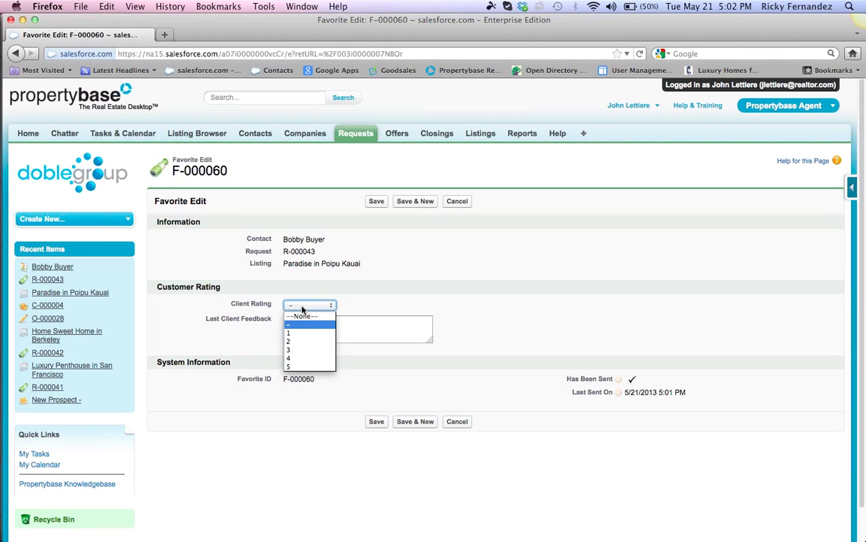
click(289, 358)
click(294, 323)
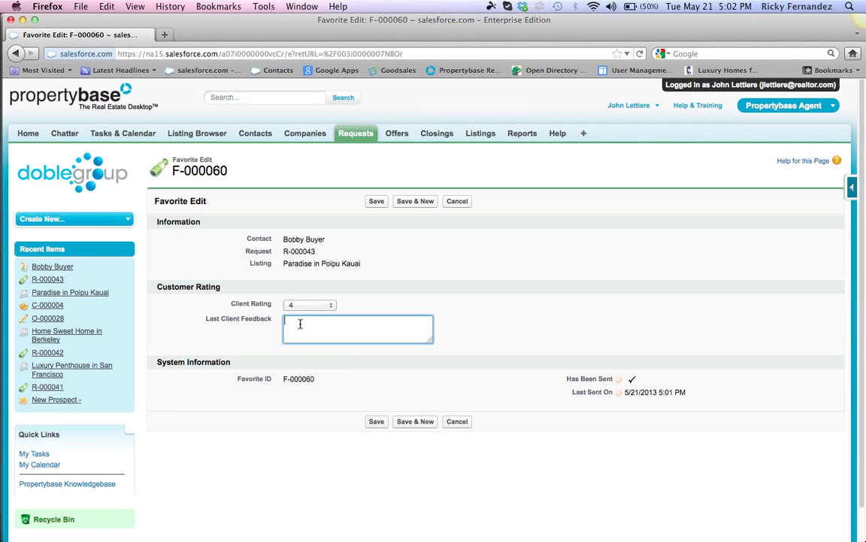
text(likes it, ready to make an offer)
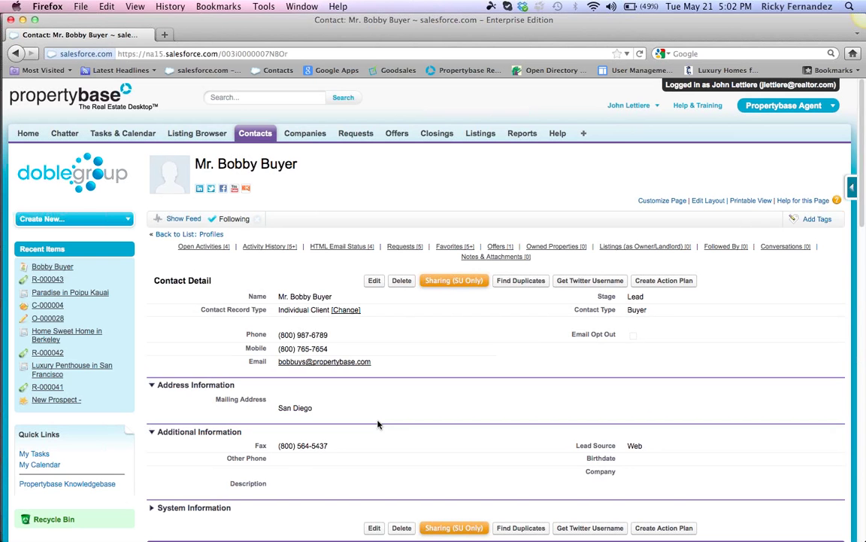
Step: Open the Home Sweet Home in Berkeley listing from the contact's favorites and review its details, location, activities and showing feedback
scroll(345, 399, down, 10)
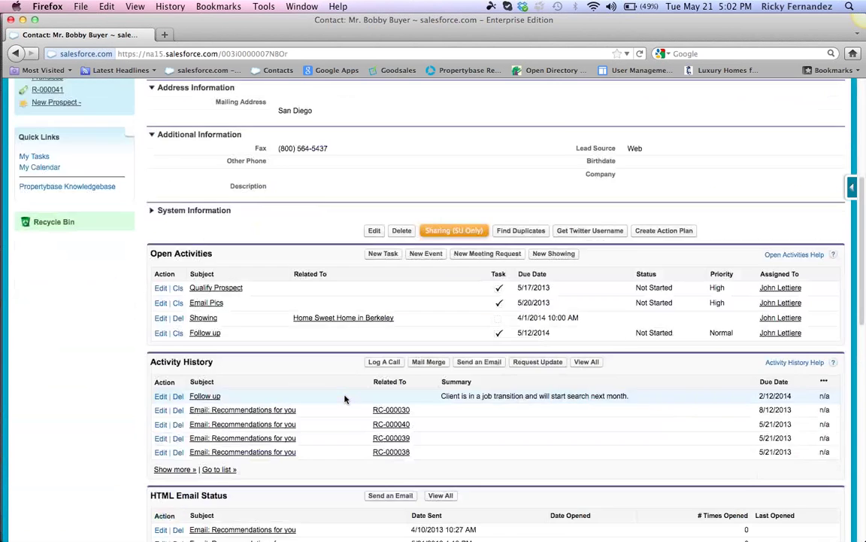
scroll(345, 398, down, 8)
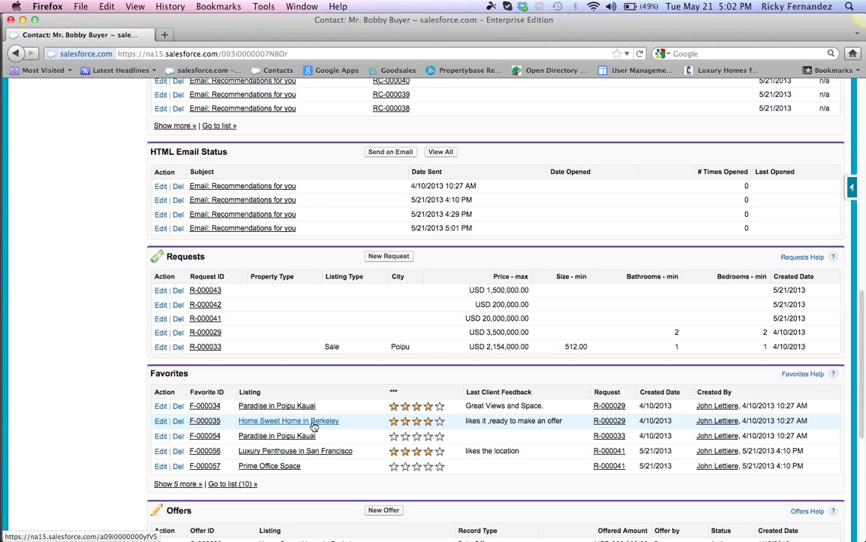
click(313, 427)
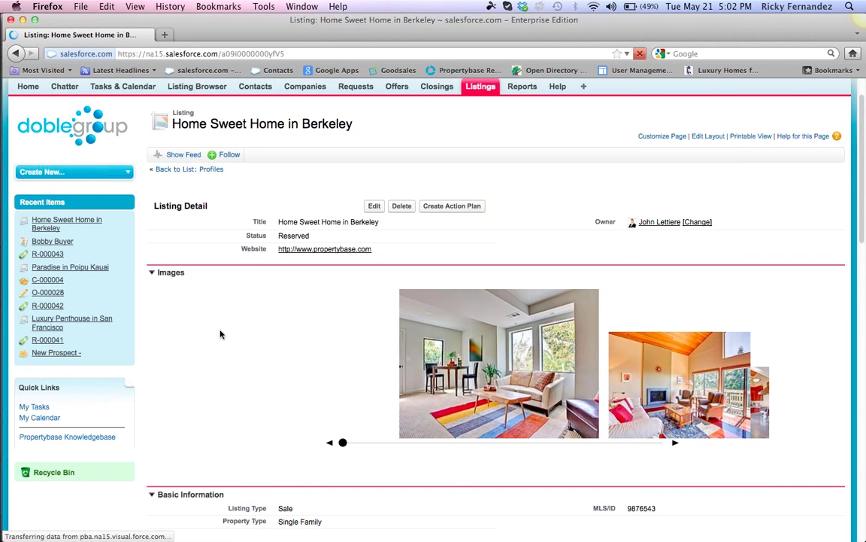
scroll(220, 334, down, 3)
scroll(221, 334, down, 6)
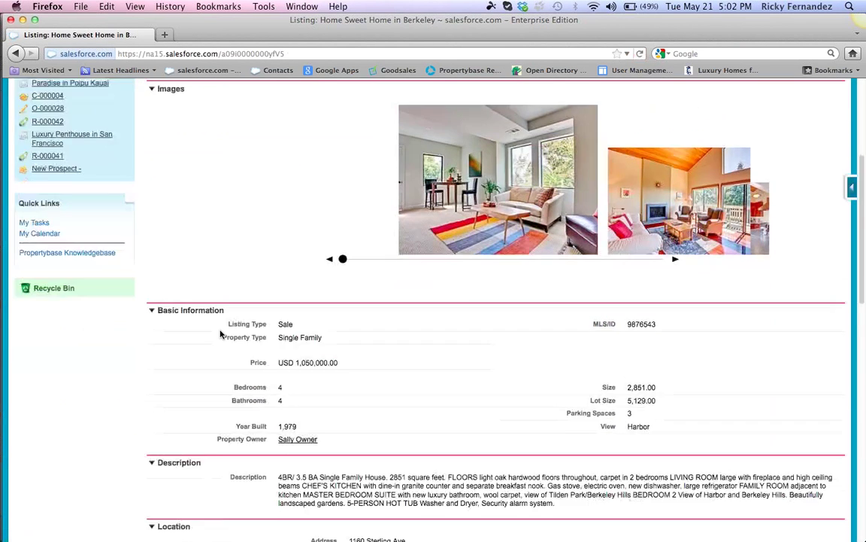
scroll(132, 371, down, 5)
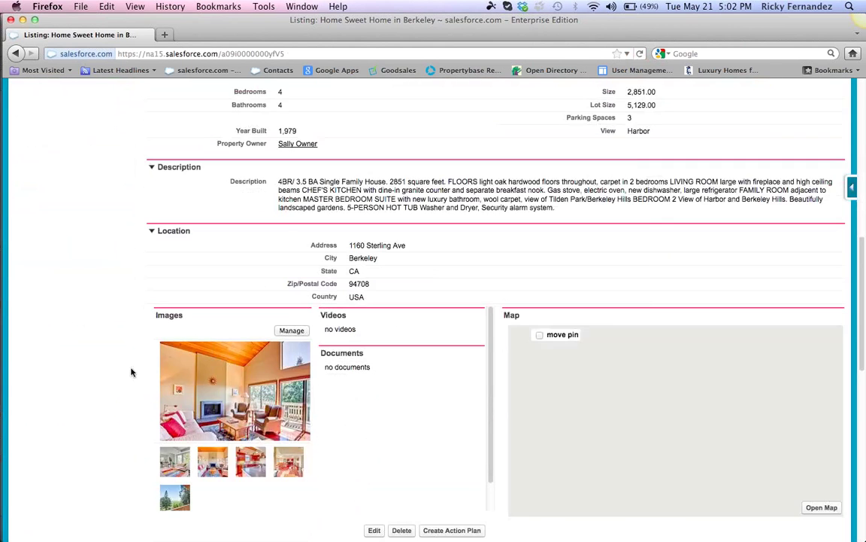
scroll(132, 371, down, 1)
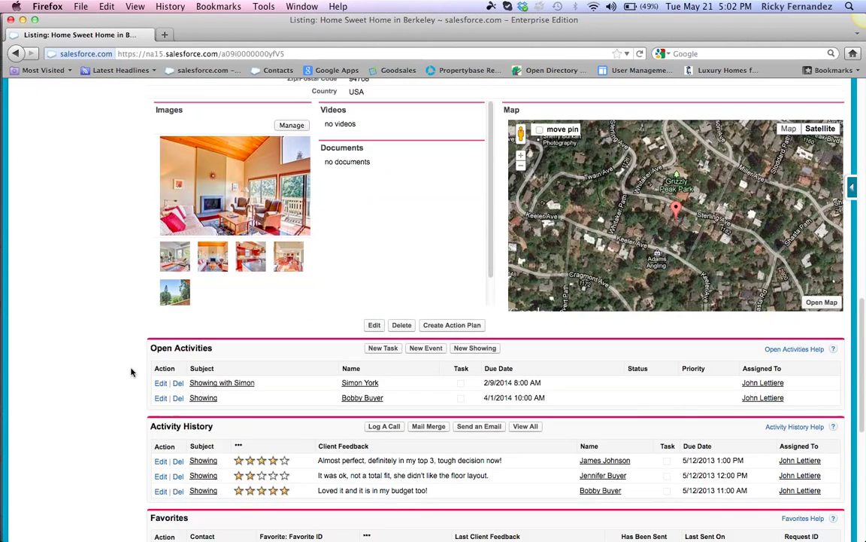
scroll(131, 371, down, 3)
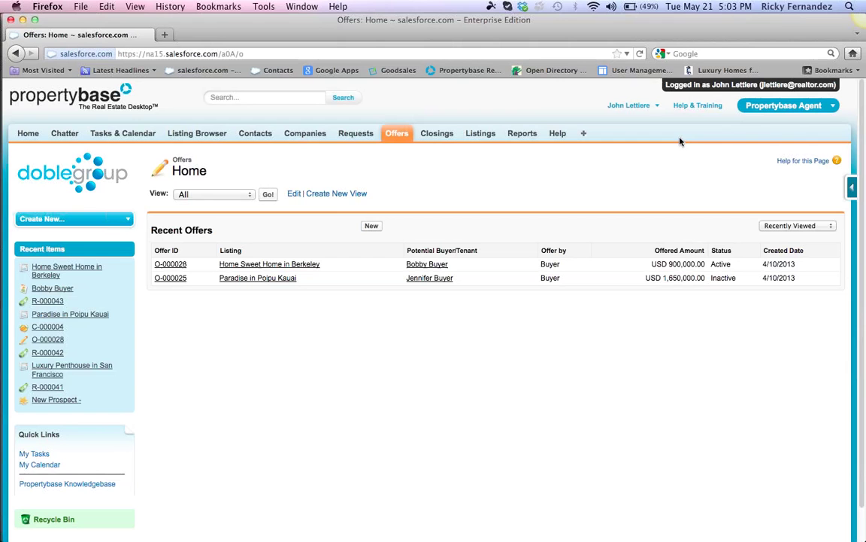
Step: Review the active offer on Home Sweet Home in Berkeley, including its closings and offer history, and open the recent closing record
click(178, 265)
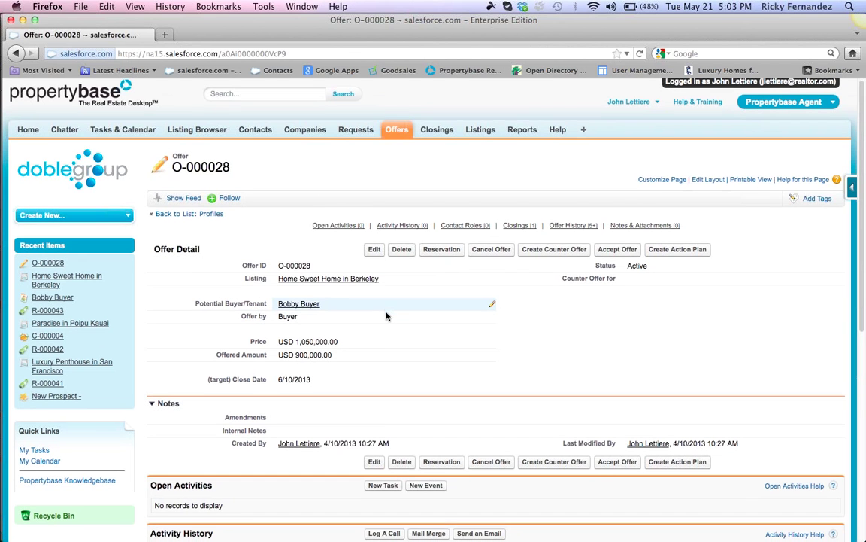
scroll(386, 315, down, 1)
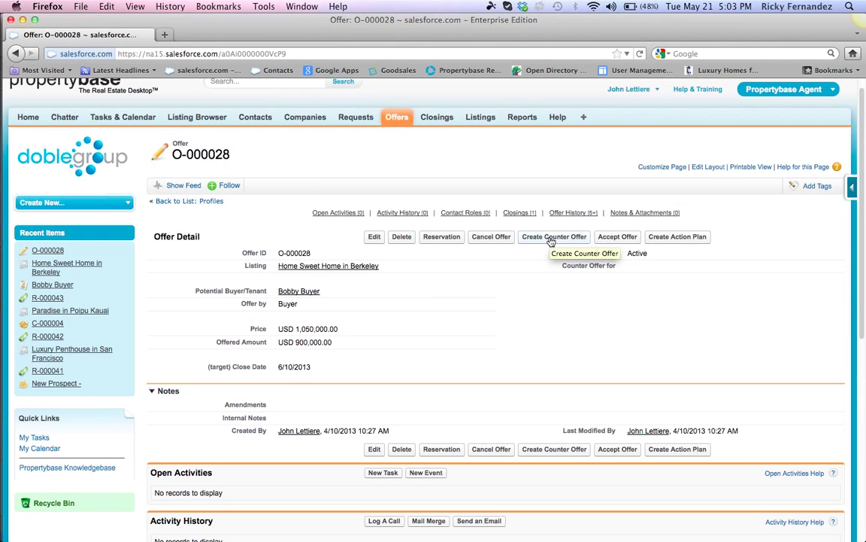
scroll(511, 276, down, 5)
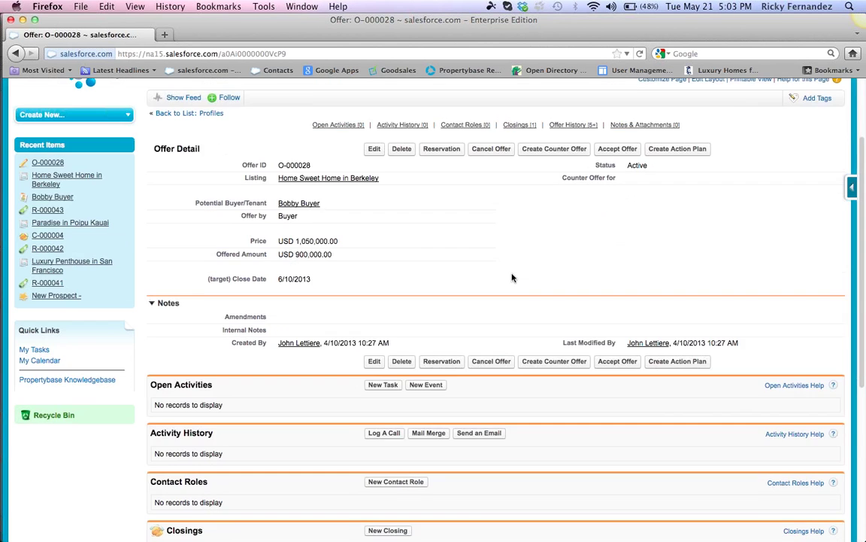
scroll(512, 277, down, 10)
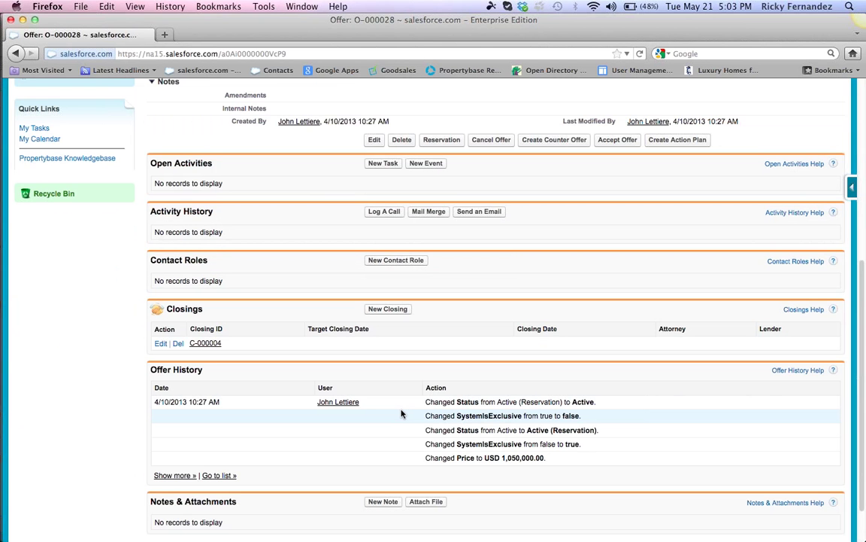
scroll(402, 413, down, 3)
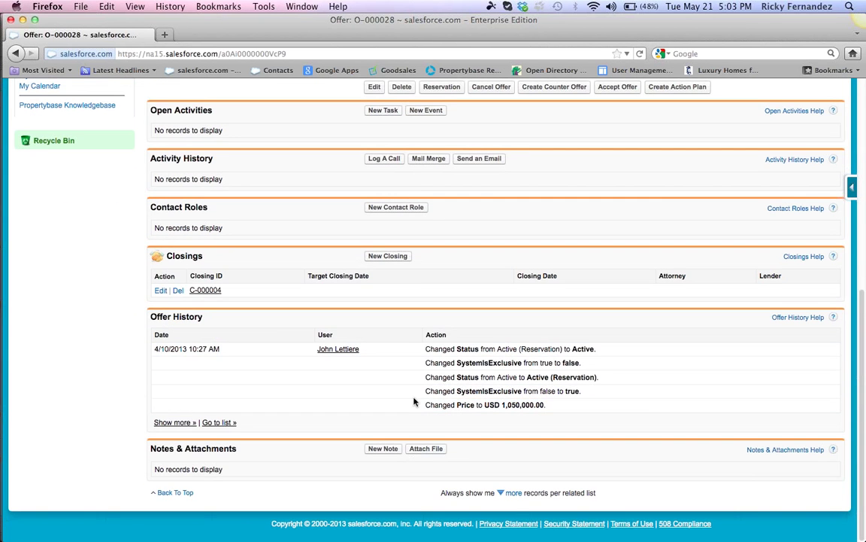
scroll(412, 396, up, 12)
scroll(414, 396, up, 5)
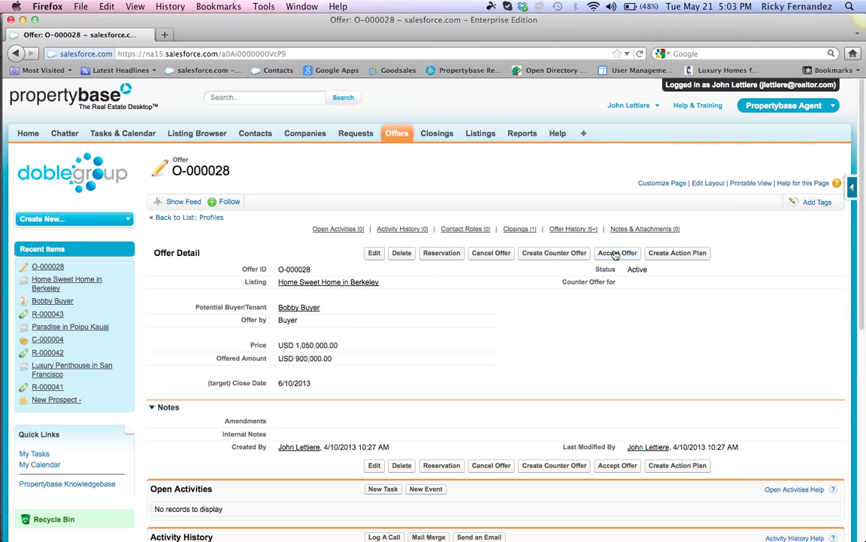
mouse_move(364, 285)
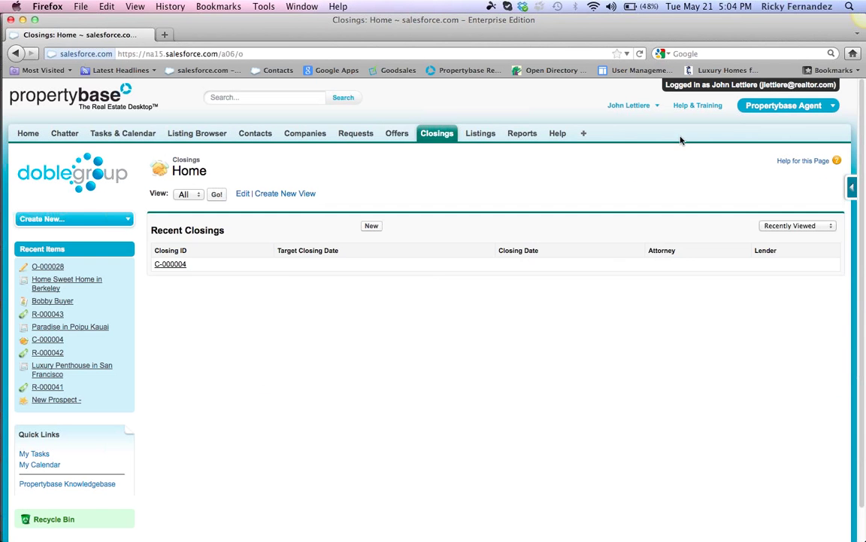
click(171, 264)
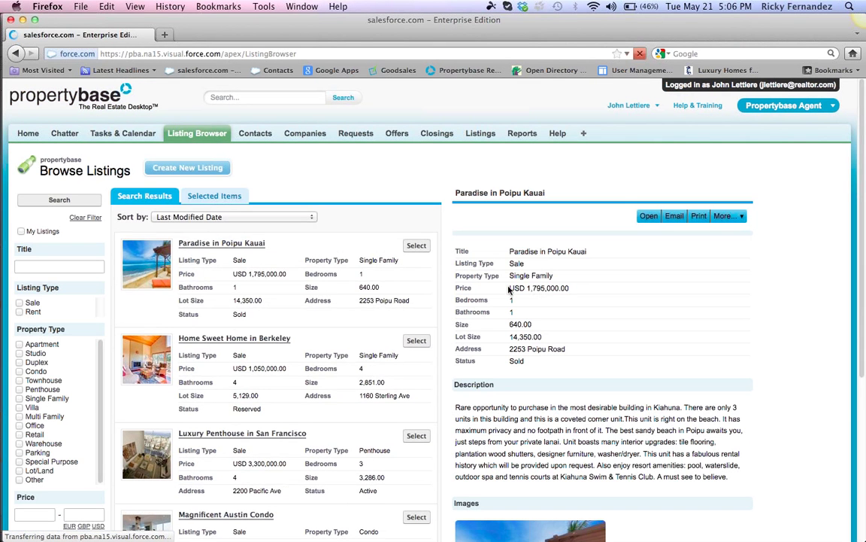
Step: Select the Paradise in Poipu Kauai listing in the Listing Browser and print it as a PDF
click(417, 245)
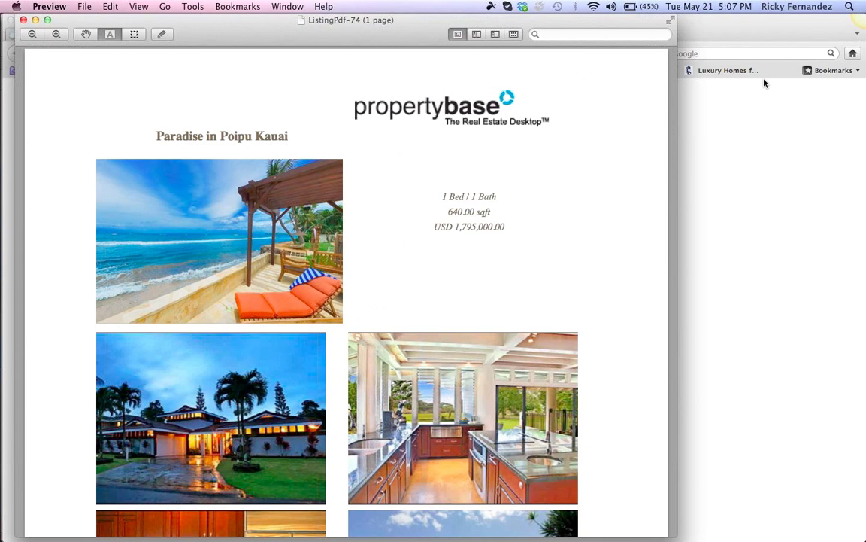
click(679, 133)
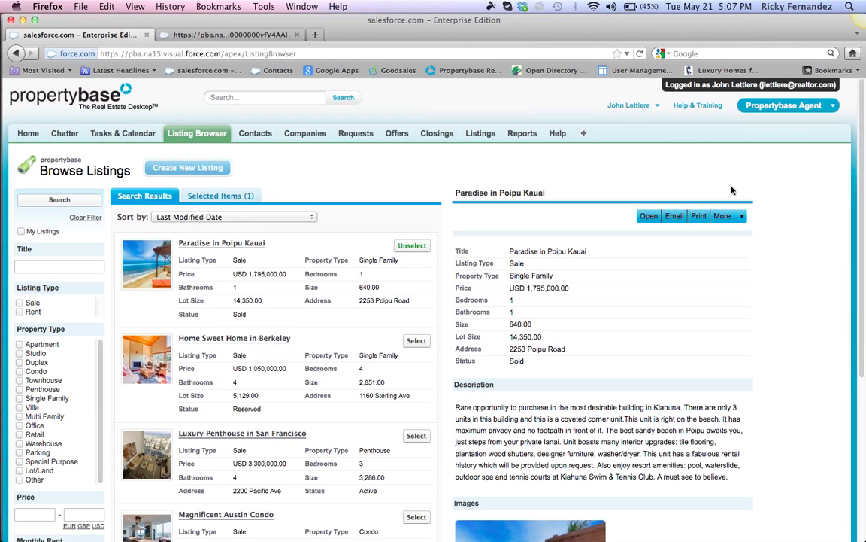
Step: Create the "Recent showings for your property" email for Paradise in Poipu Kauai and review its body
click(728, 218)
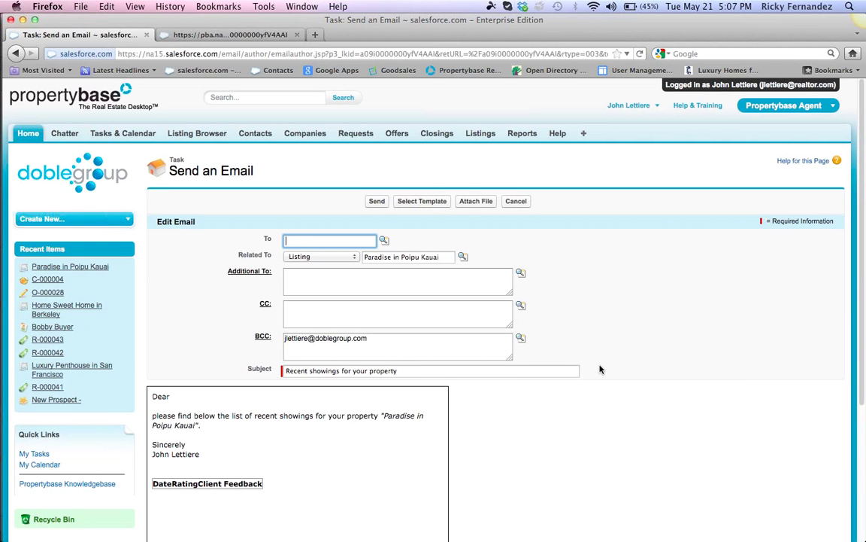
scroll(600, 369, down, 2)
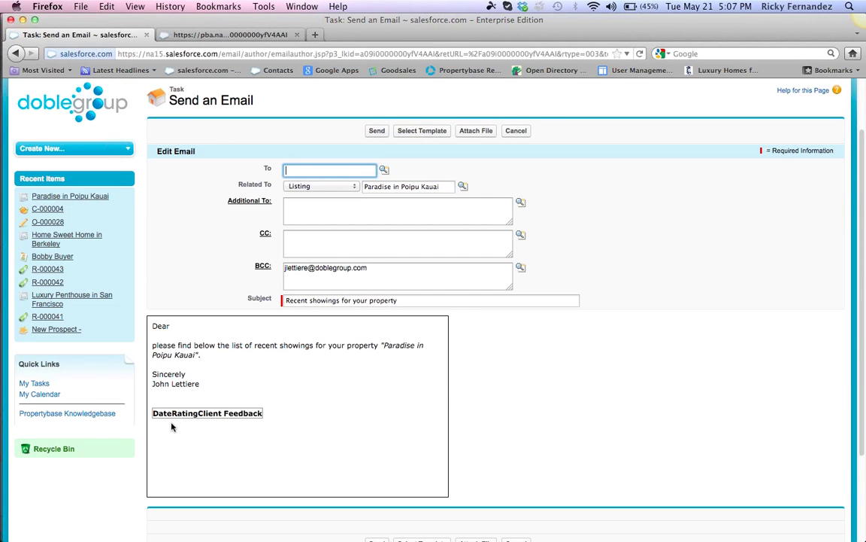